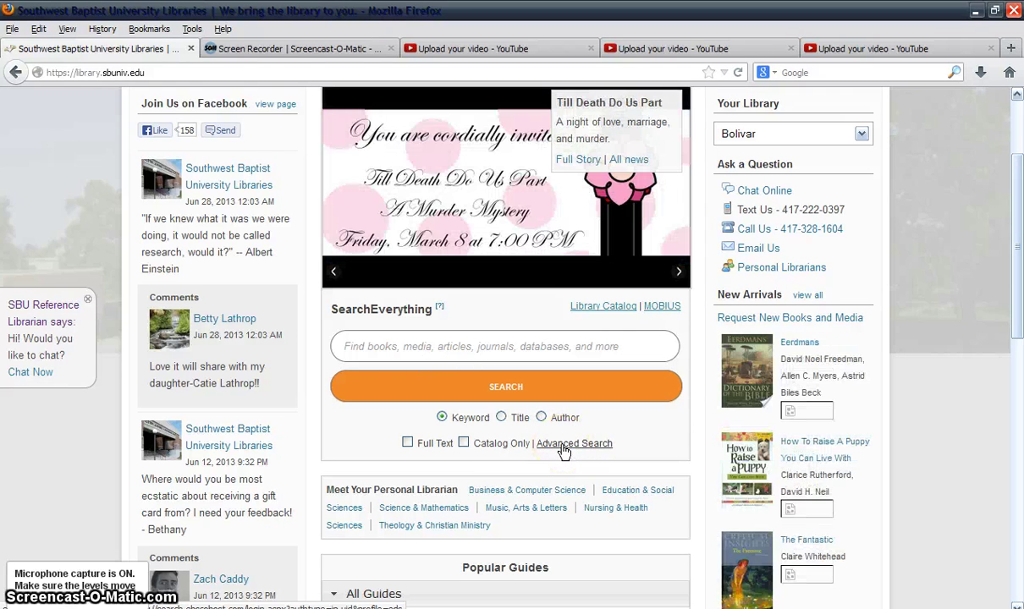
# - Go to the SearchEverything Advanced Search page from the library homepage
pyautogui.click(564, 448)
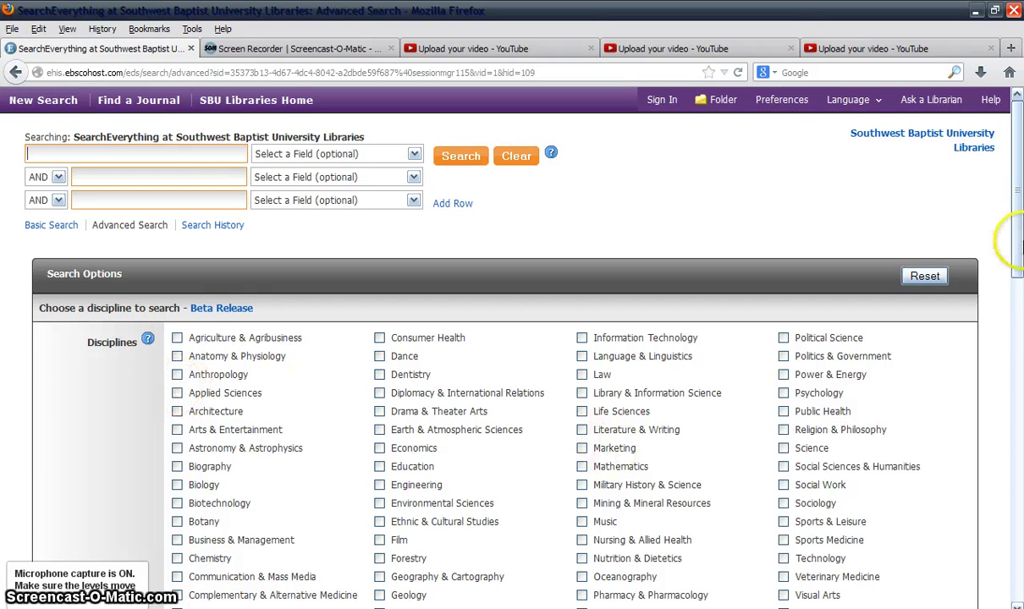
# - Check Education under Disciplines, then return to the top of the search form
pyautogui.moveTo(1015, 241); pyautogui.dragTo(1012, 260)
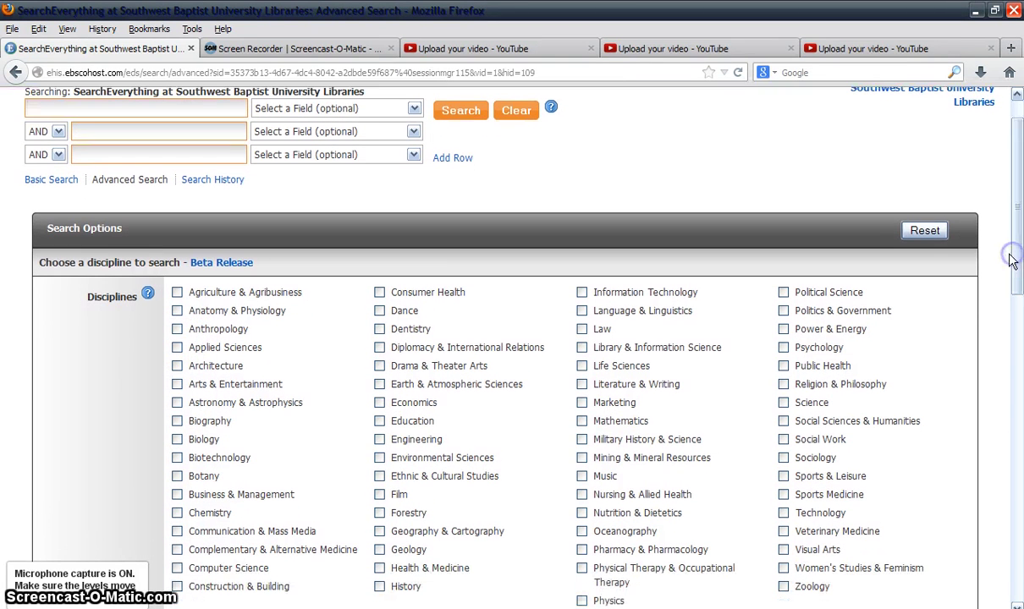
pyautogui.click(379, 421)
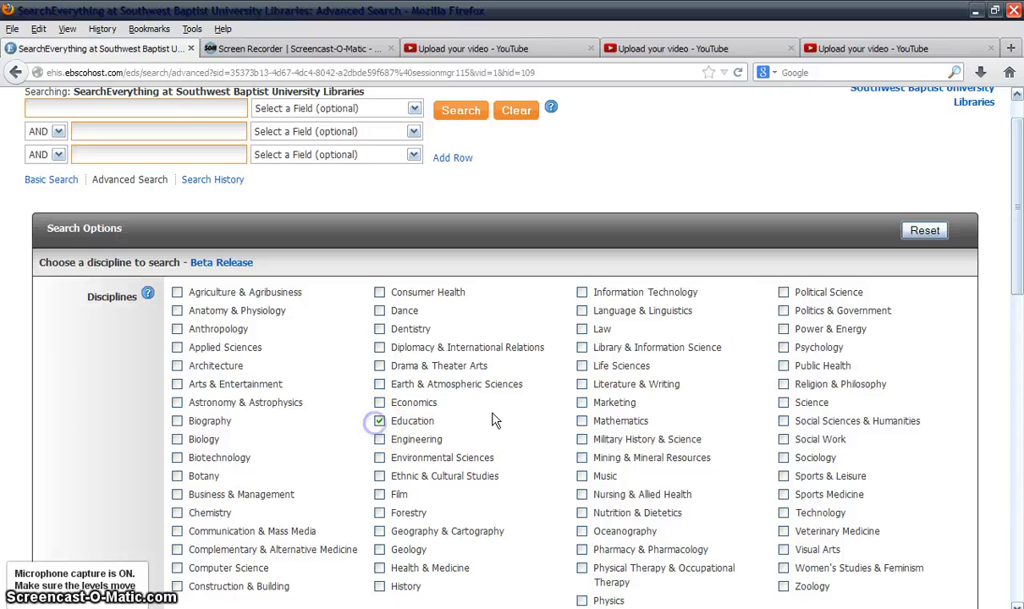
pyautogui.moveTo(1017, 264); pyautogui.dragTo(995, 463)
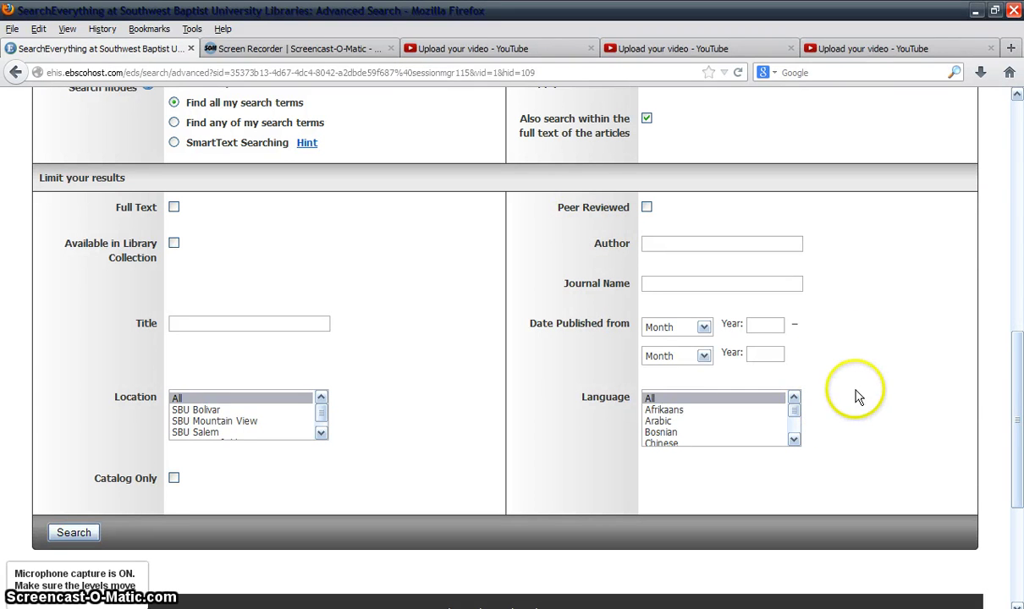
pyautogui.click(1020, 455)
pyautogui.moveTo(1020, 456); pyautogui.dragTo(955, 170)
# - Search 'cooperative learning' AND 'active learning' to get 79,616 Education results
pyautogui.click(168, 154)
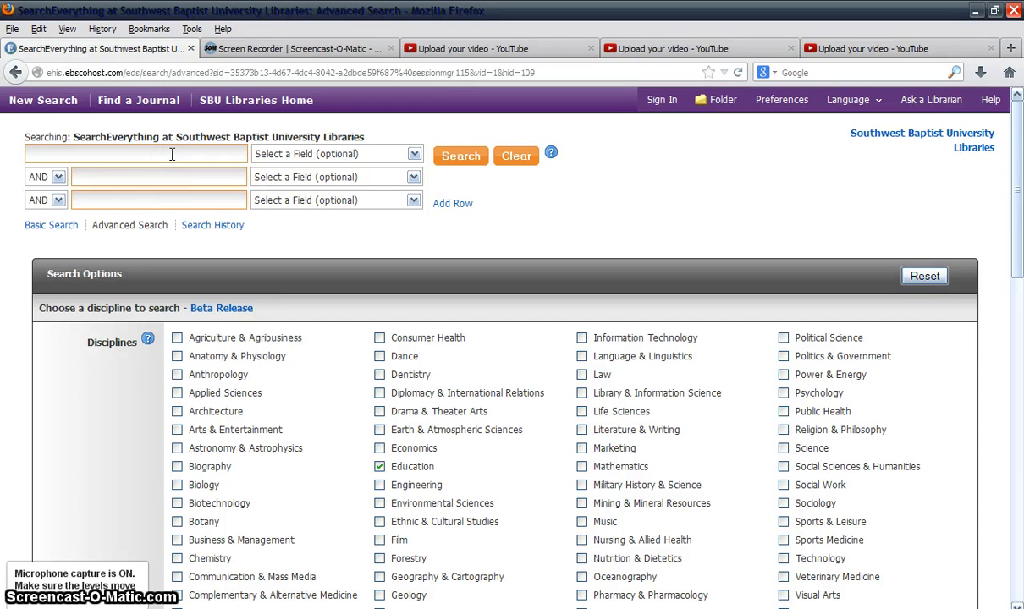
pyautogui.write('co')
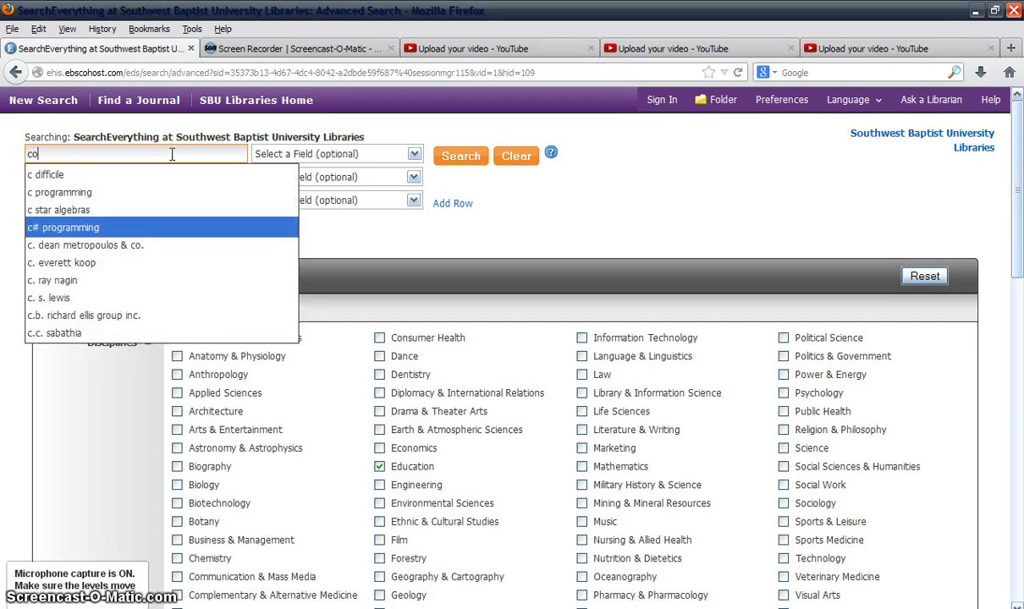
pyautogui.write('operative lear')
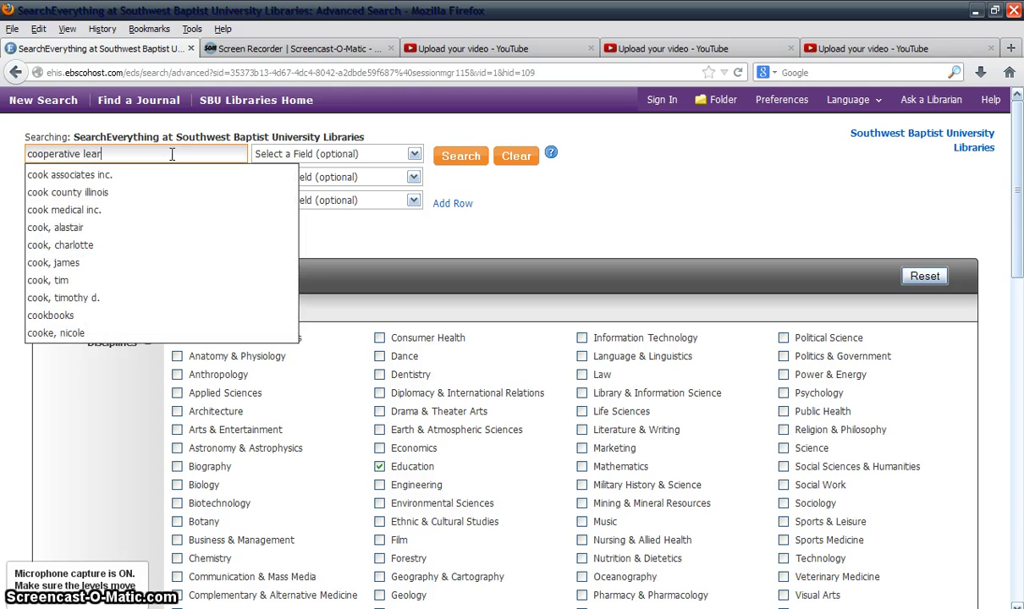
pyautogui.write('ning')
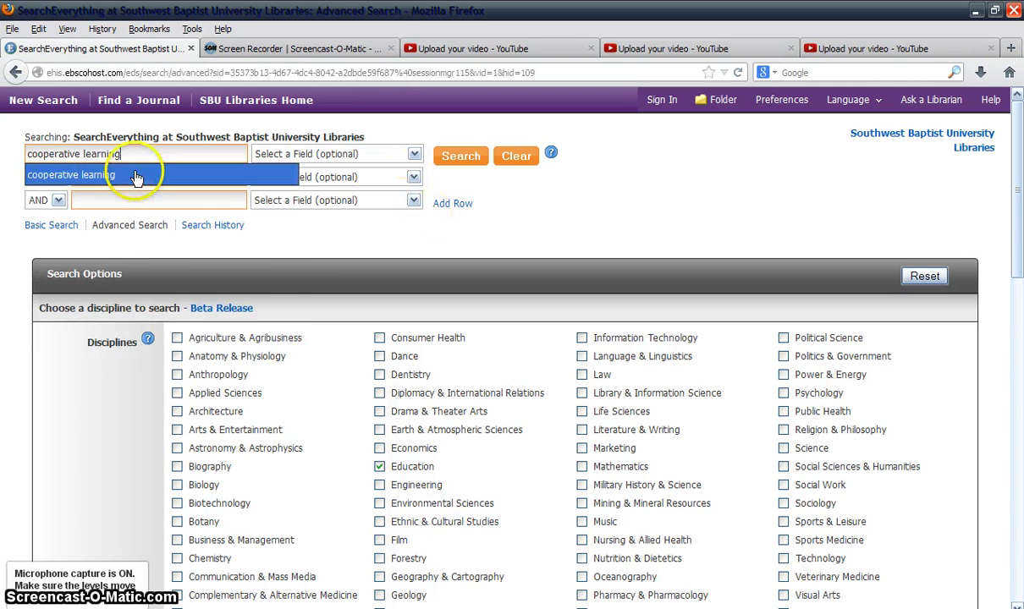
pyautogui.click(228, 201)
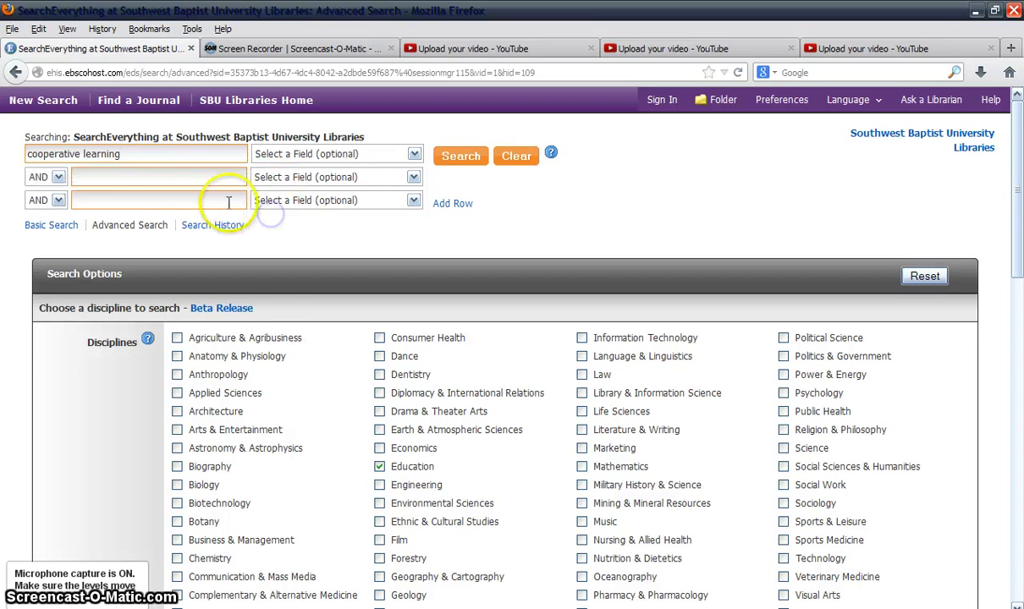
pyautogui.click(189, 181)
pyautogui.write('a')
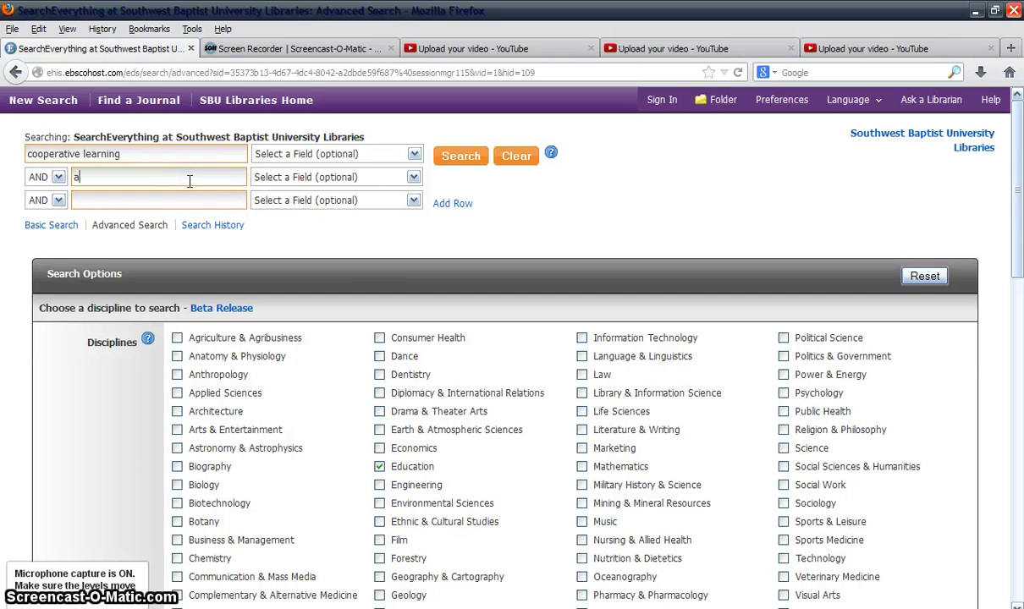
pyautogui.write('cti')
pyautogui.press('BackSpace')
pyautogui.write('tive learning')
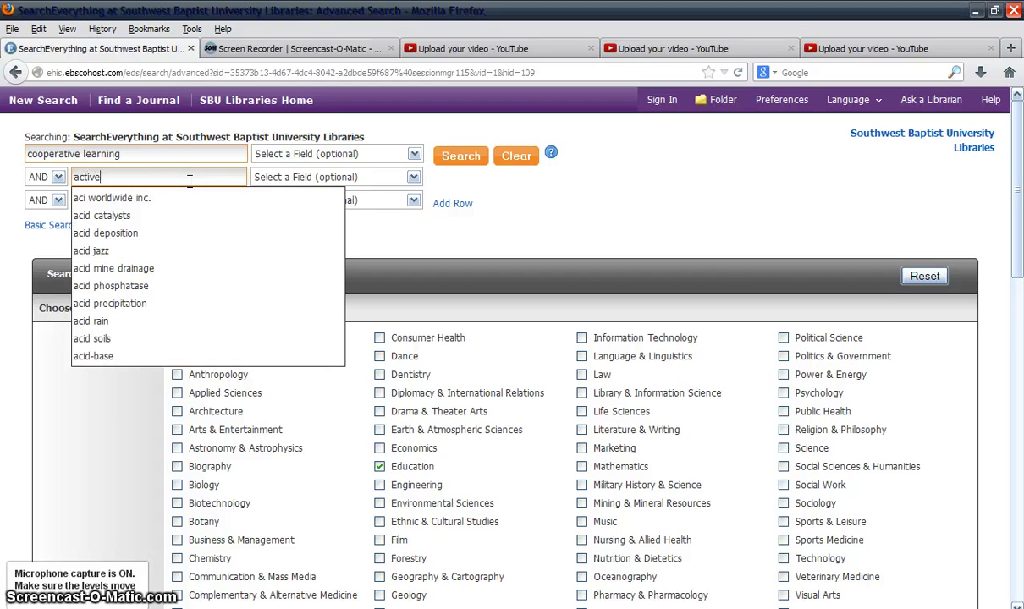
pyautogui.click(643, 212)
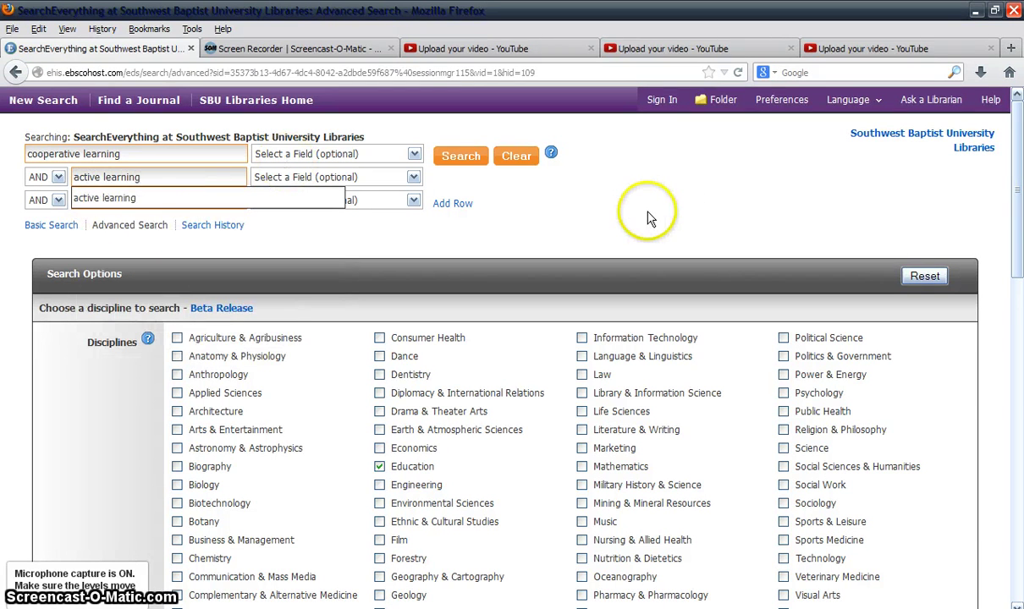
pyautogui.click(461, 157)
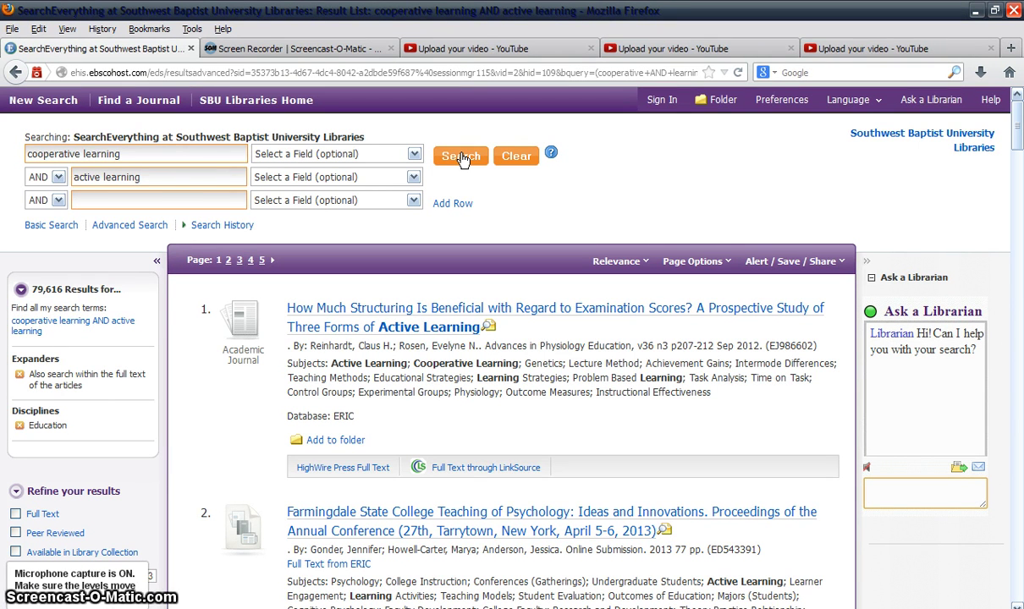
# - Scroll the results so the Refine your results and Item Format panels are visible
pyautogui.click(900, 216)
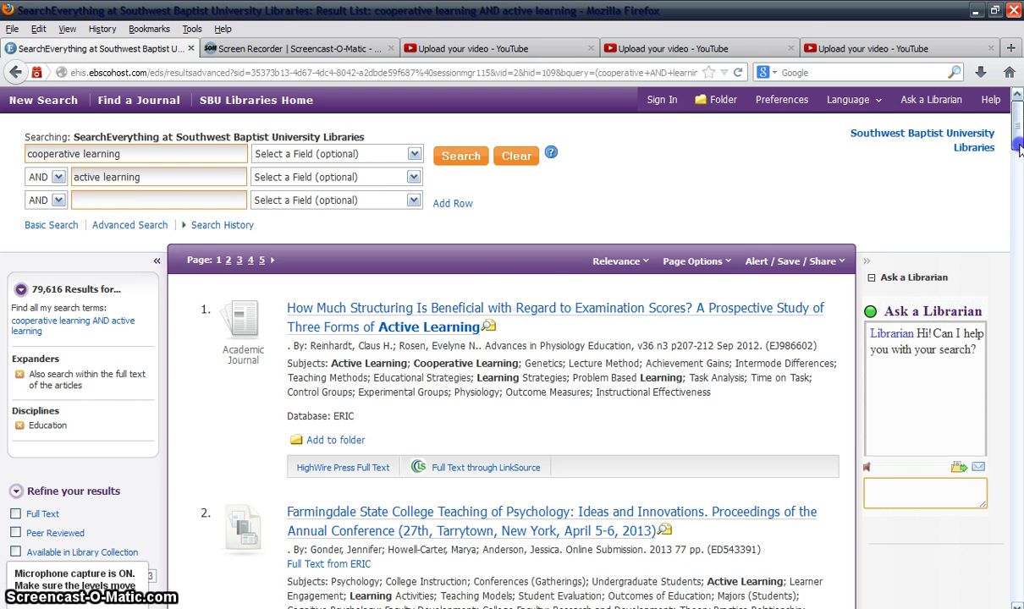
pyautogui.moveTo(1018, 135); pyautogui.dragTo(1020, 233)
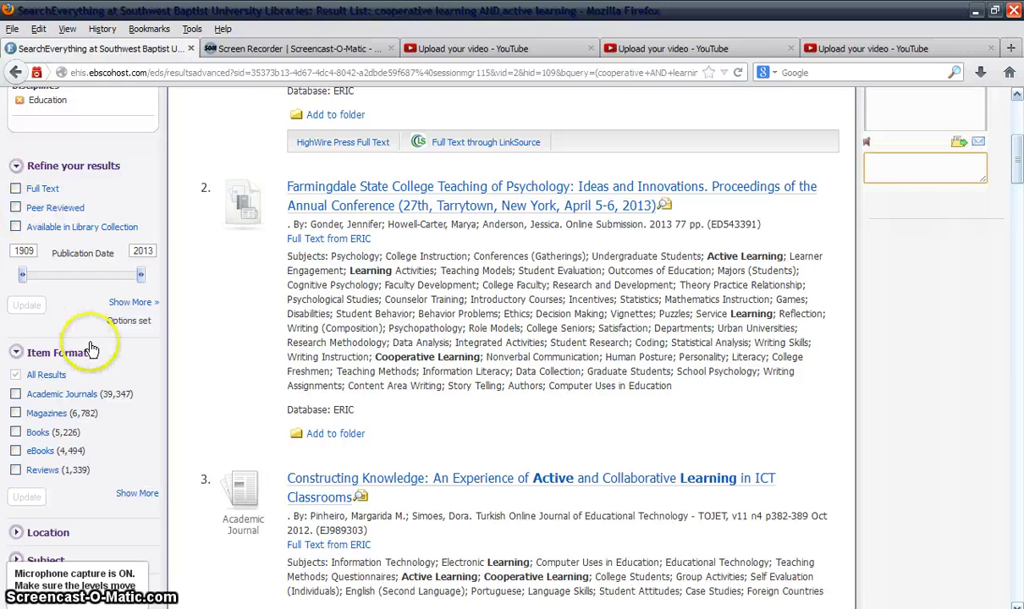
# - View the full Item Format list, then expand Location to show its four SBU locations
pyautogui.click(129, 494)
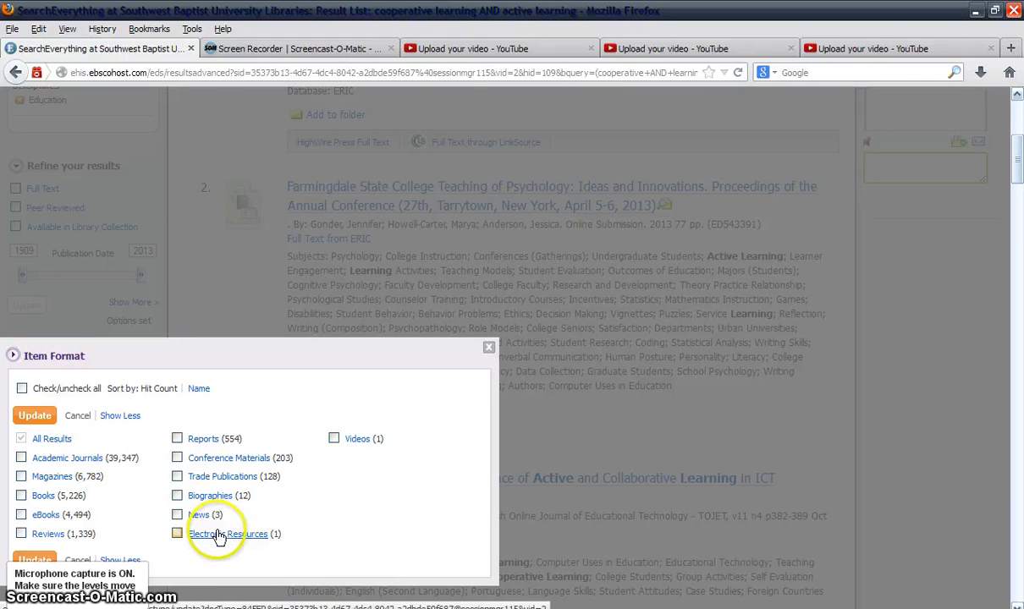
pyautogui.click(488, 351)
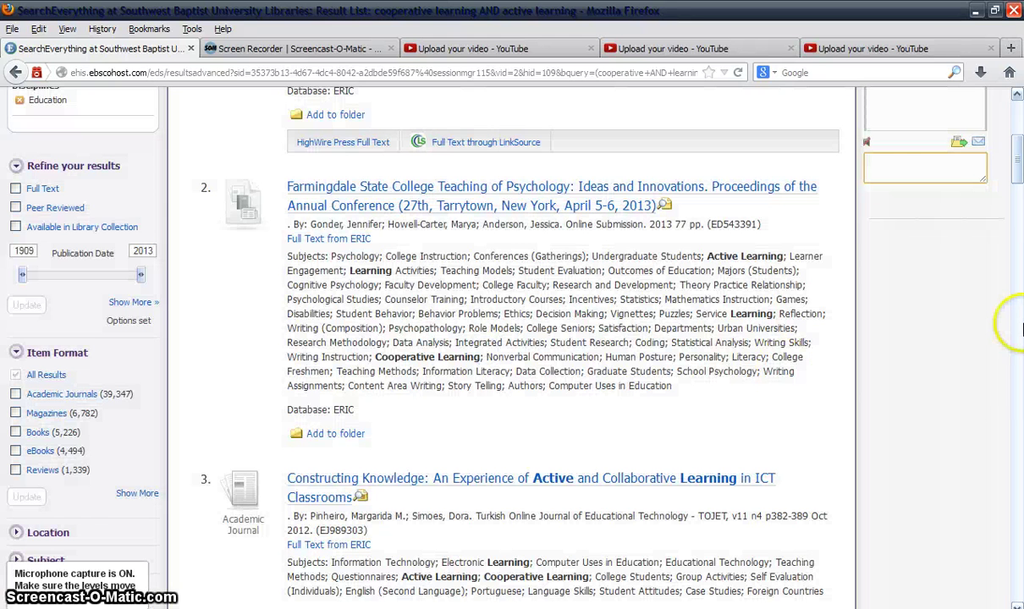
pyautogui.moveTo(1018, 173); pyautogui.dragTo(1019, 207)
pyautogui.click(74, 193)
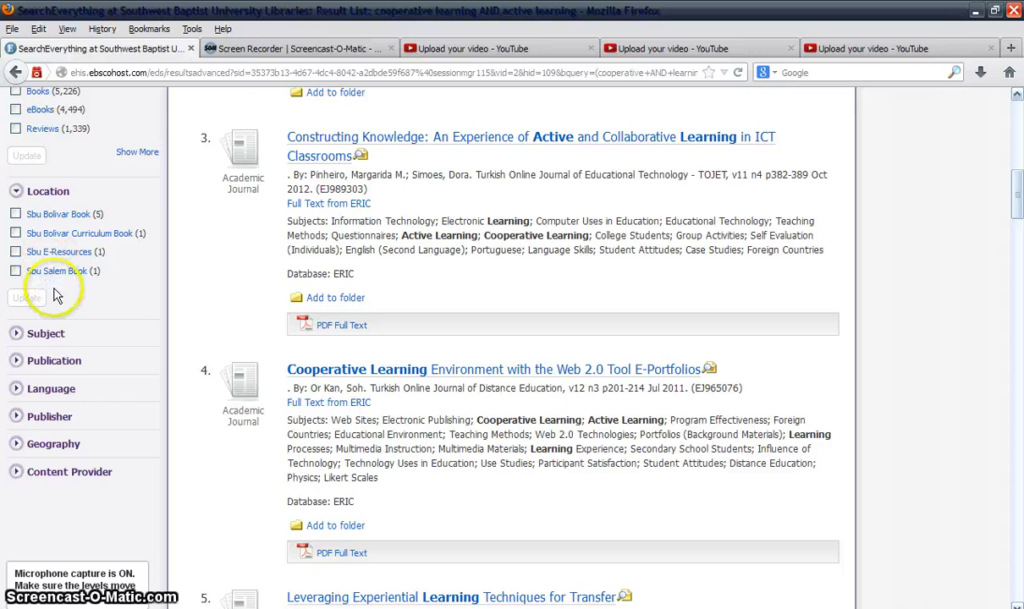
# - Expand the Language facet and view its full list of result languages
pyautogui.click(53, 389)
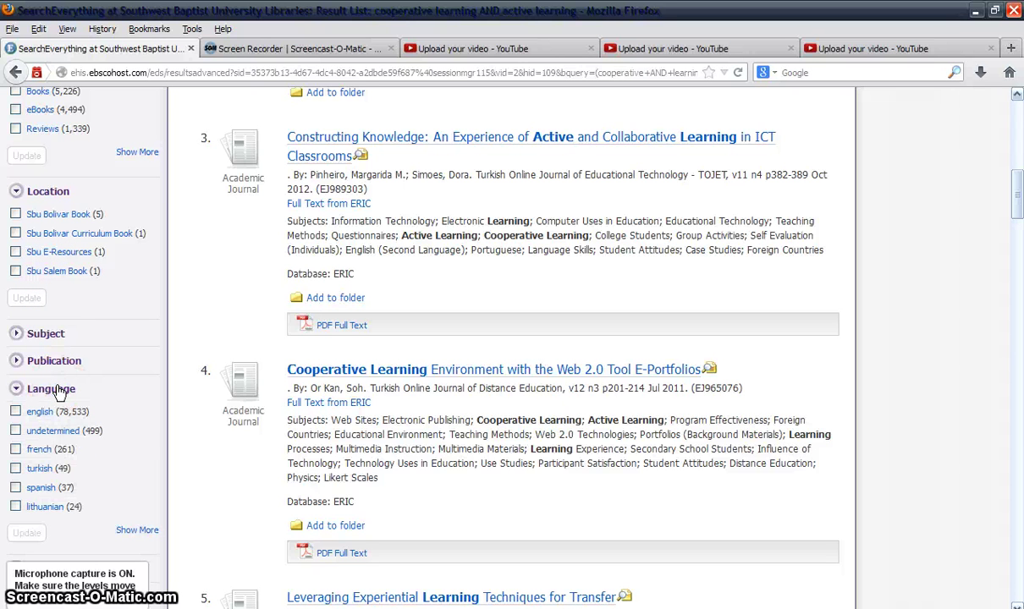
pyautogui.click(127, 531)
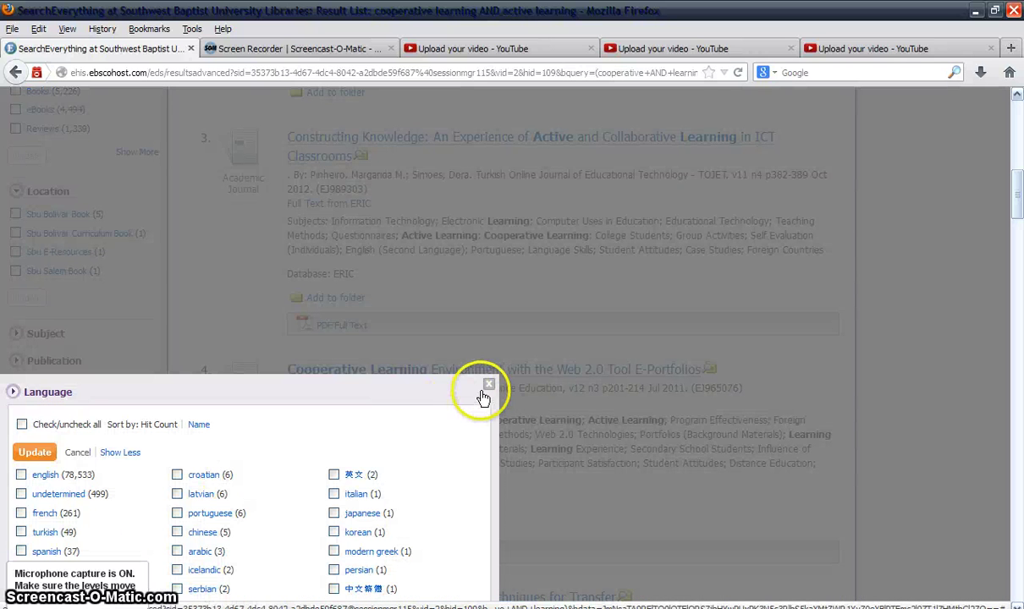
pyautogui.click(488, 385)
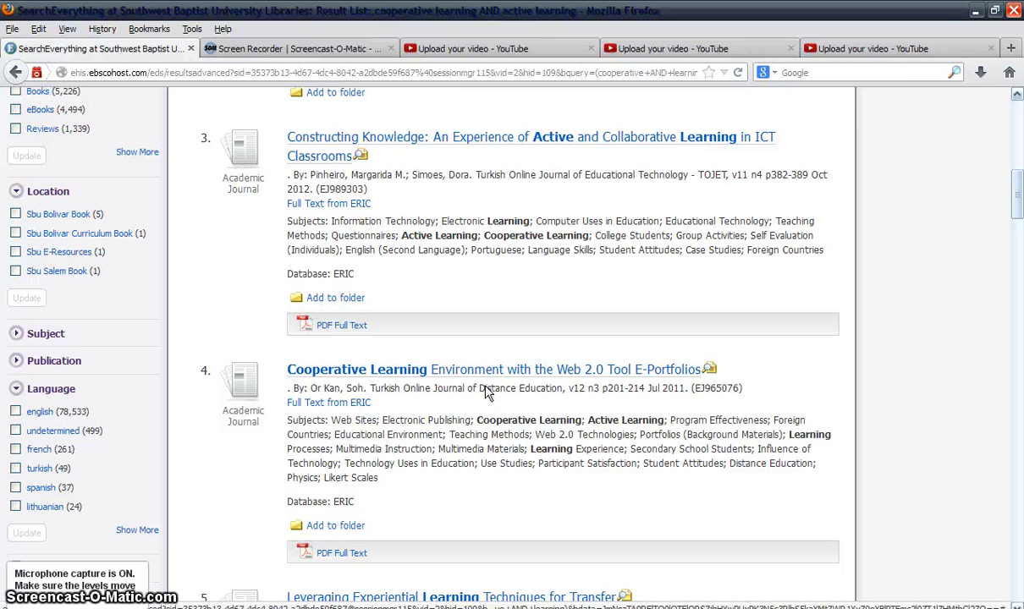
# - Expand Content Provider, showing Education Source (19,994) and Academic Search Premier (7,948)
pyautogui.moveTo(1017, 181); pyautogui.dragTo(1018, 207)
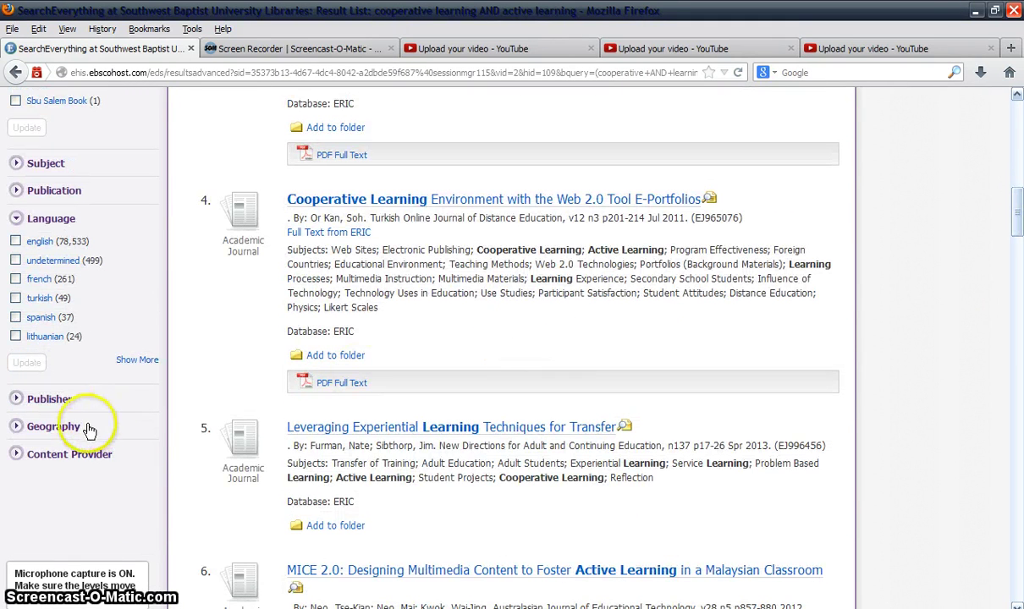
pyautogui.click(85, 454)
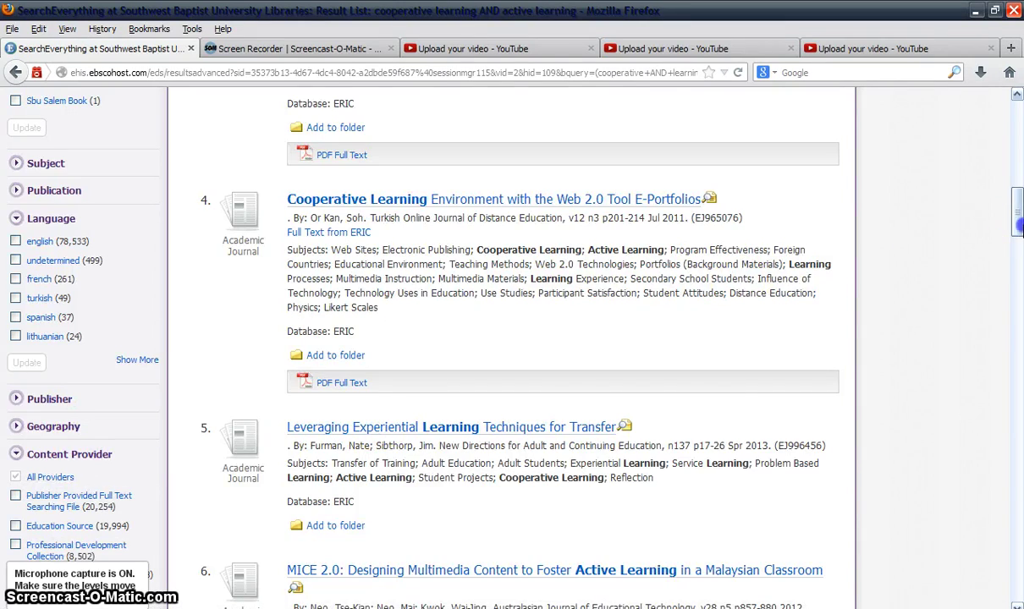
pyautogui.moveTo(1018, 227); pyautogui.dragTo(1015, 257)
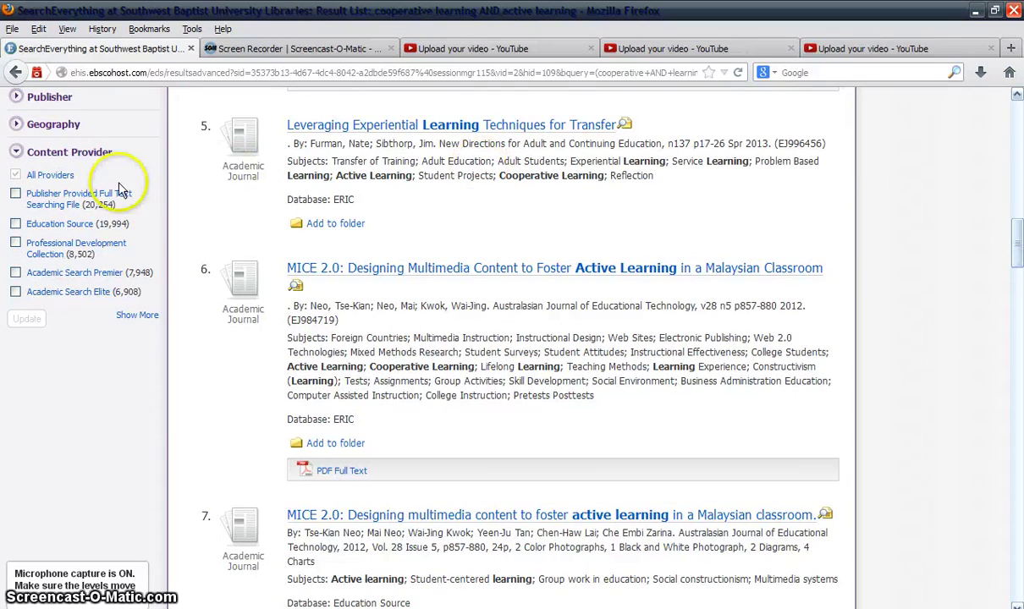
pyautogui.click(137, 314)
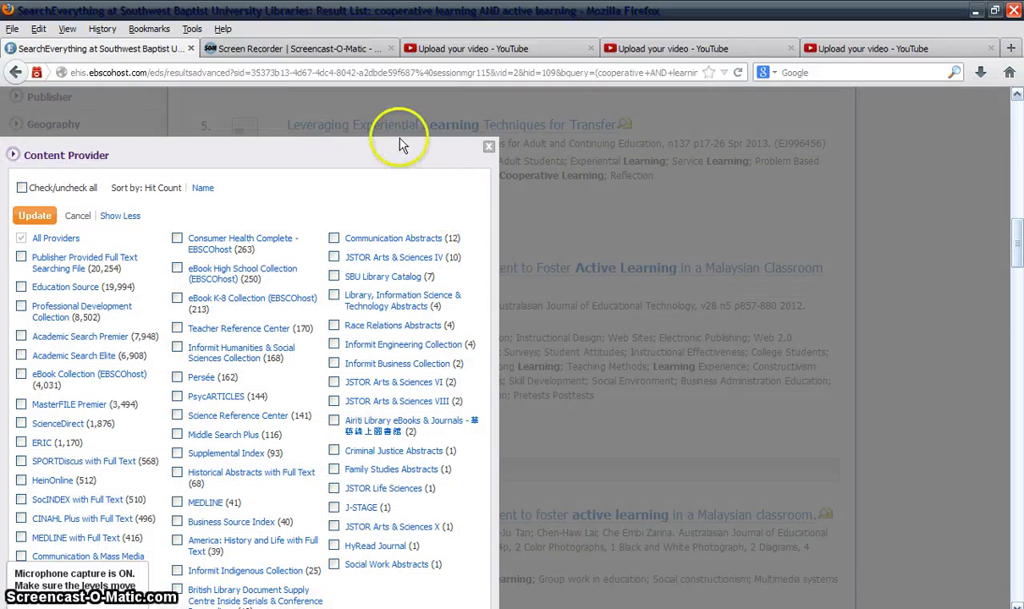
pyautogui.moveTo(402, 142); pyautogui.dragTo(416, 115)
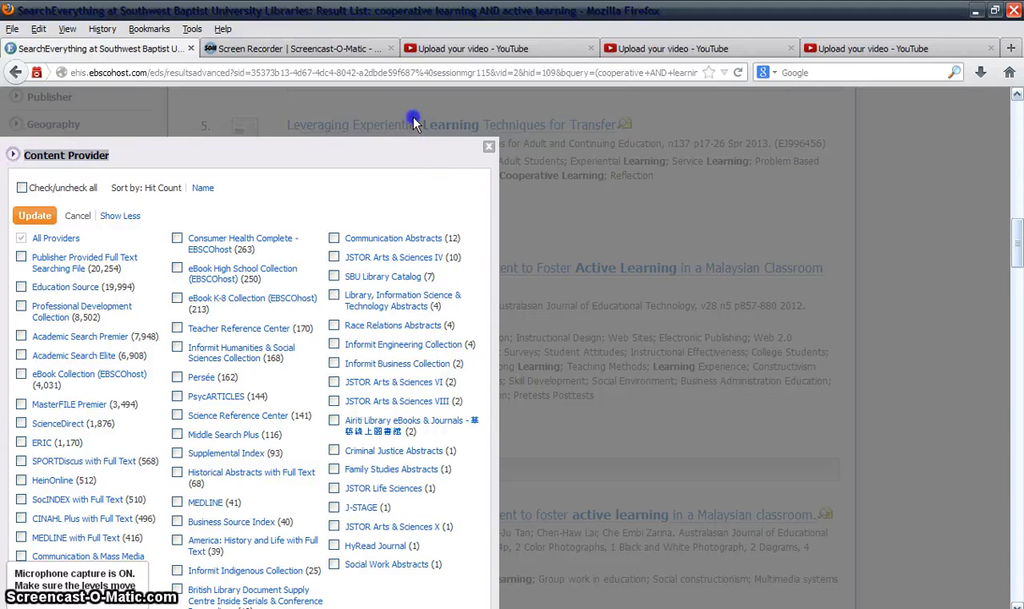
pyautogui.click(415, 124)
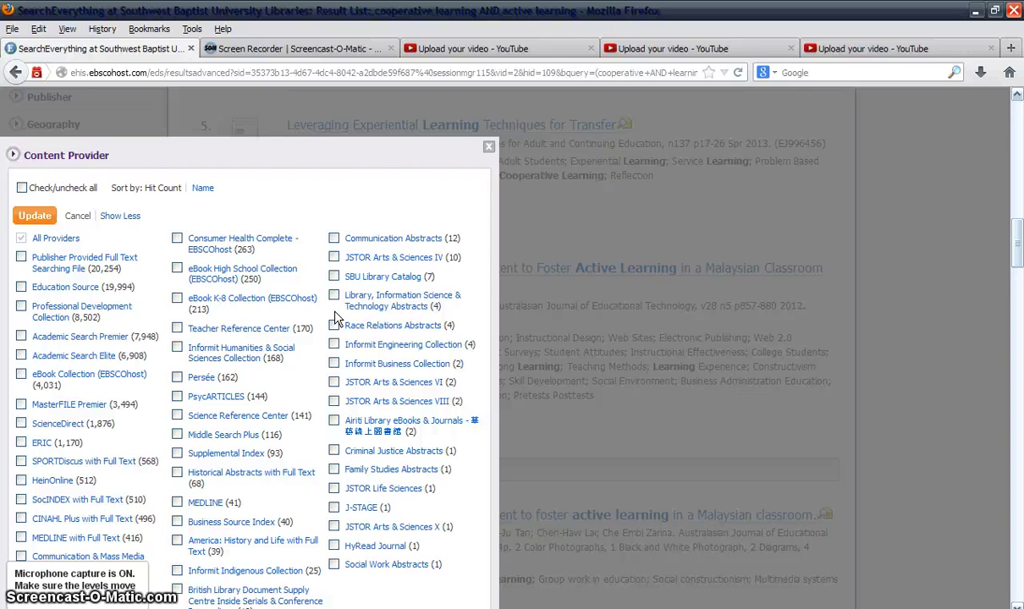
pyautogui.click(488, 148)
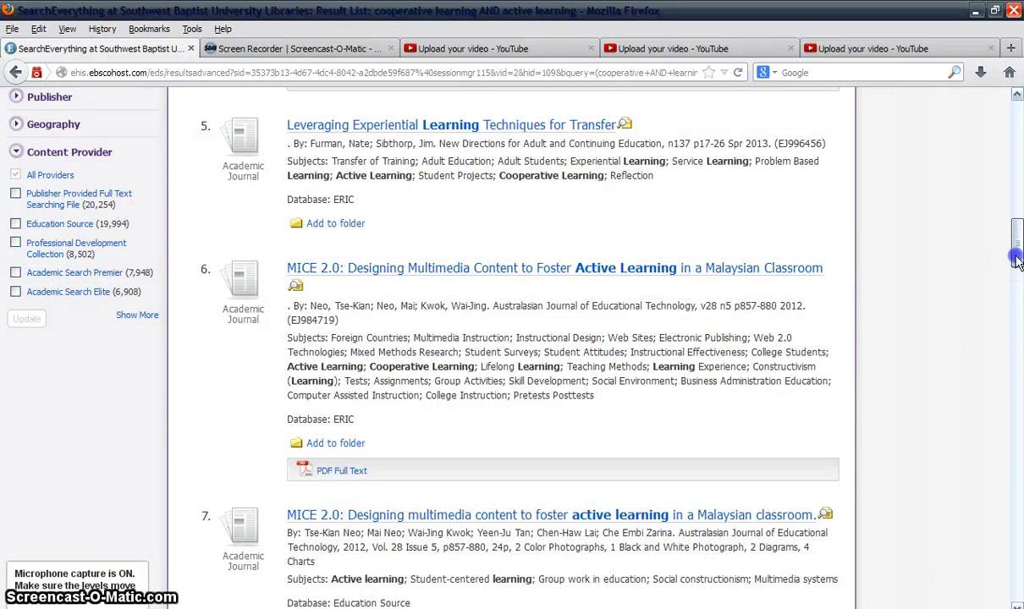
pyautogui.moveTo(1012, 256); pyautogui.dragTo(1019, 93)
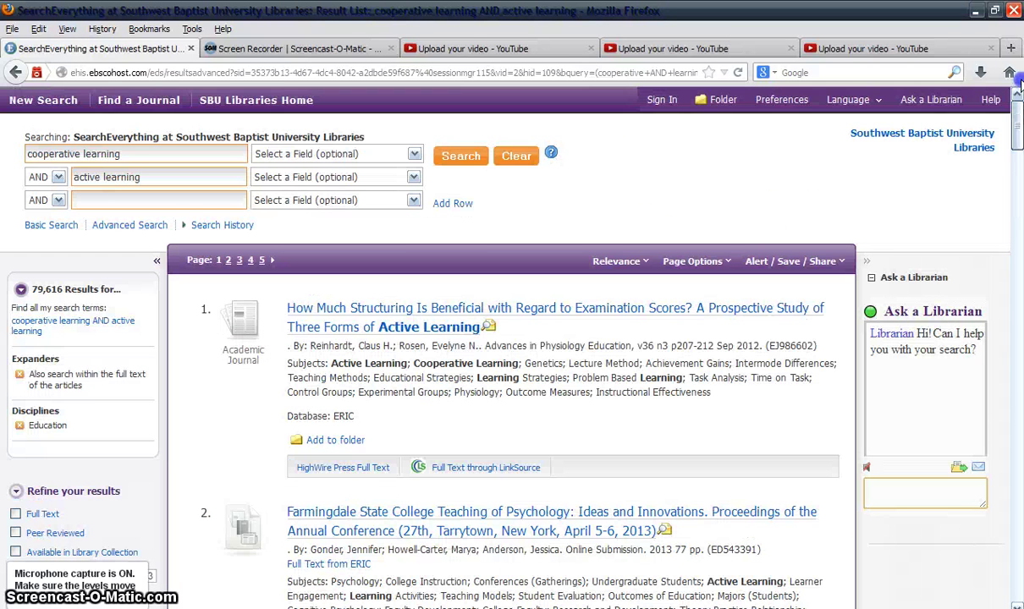